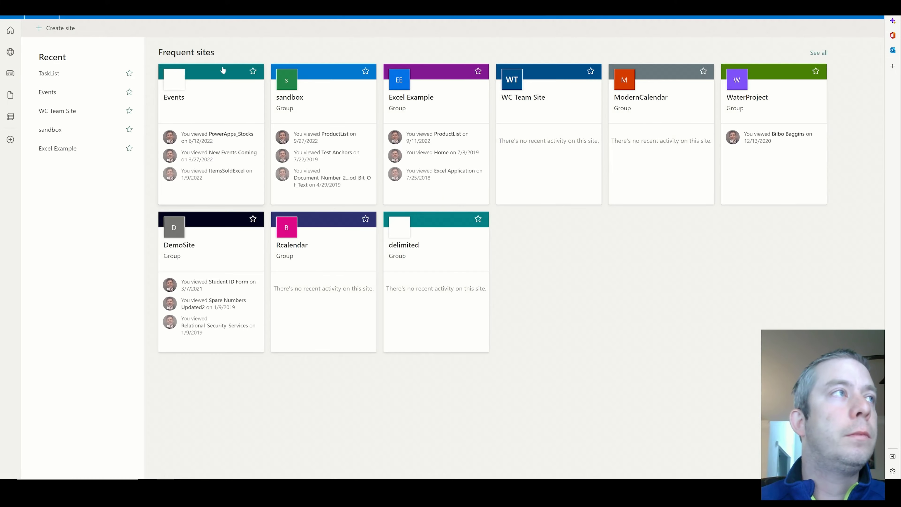
# Create a SharePoint team site with the site name GiveAway
pyautogui.click(61, 28)
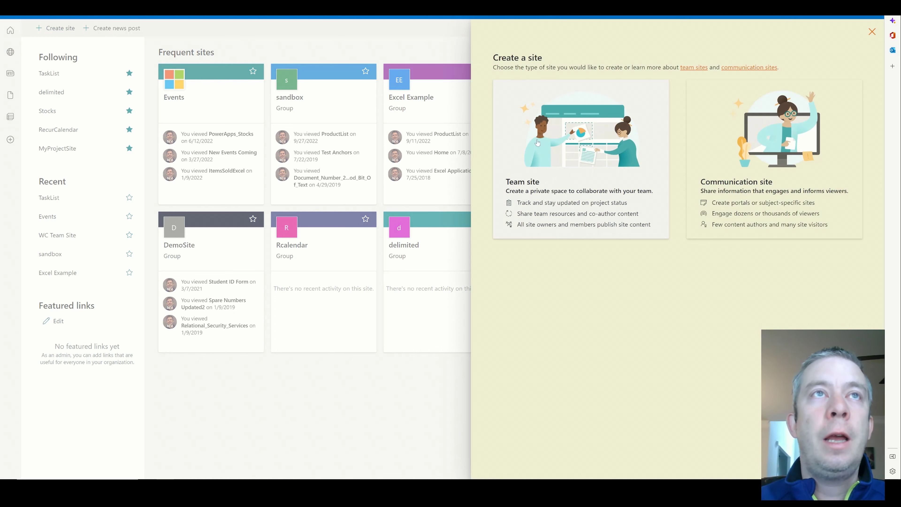
pyautogui.click(557, 130)
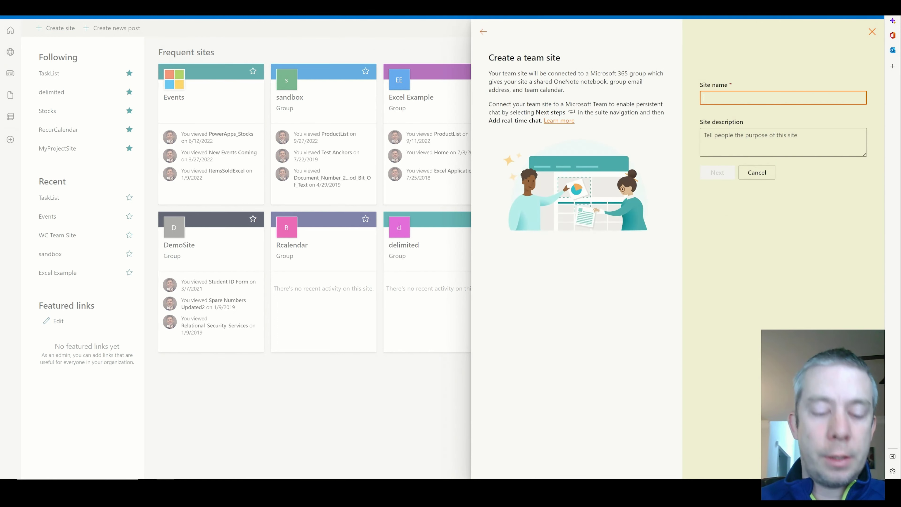
pyautogui.write('GiveAway')
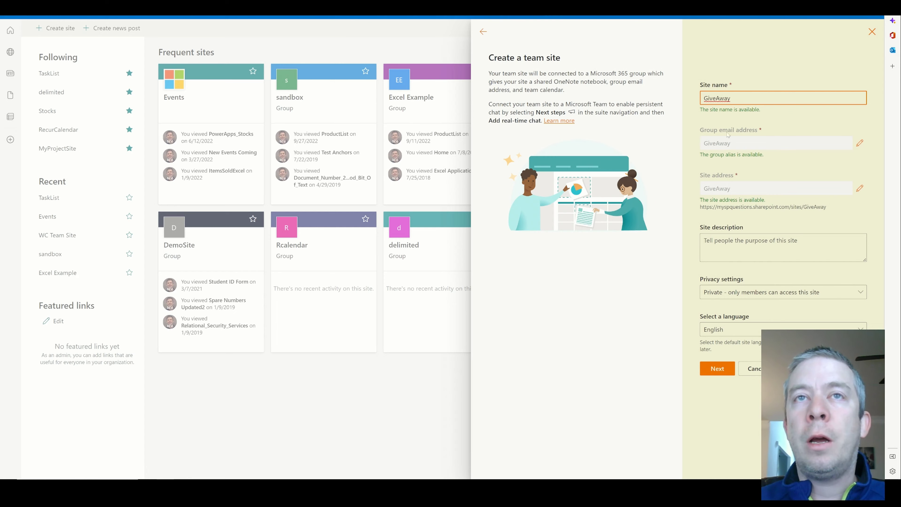
pyautogui.click(717, 372)
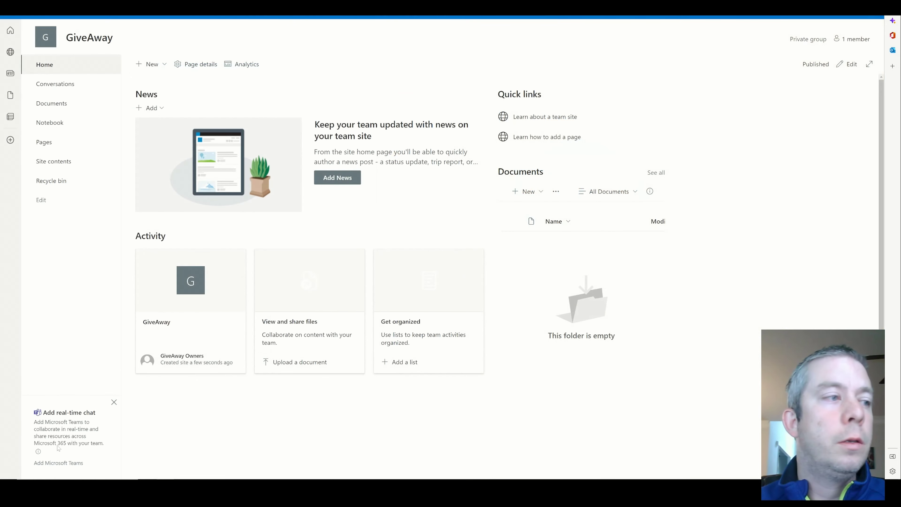
# Add Microsoft Teams to the GiveAway site so it becomes a GiveAway team
pyautogui.click(49, 463)
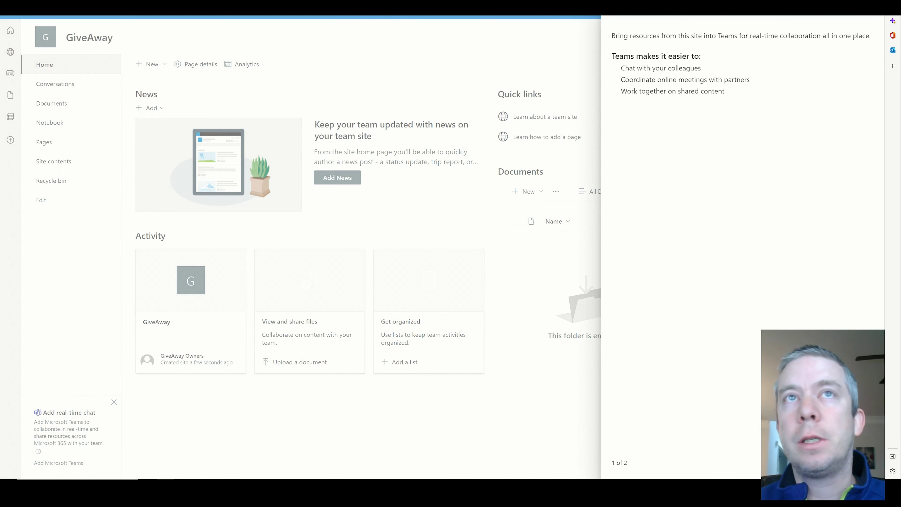
pyautogui.press('Return')
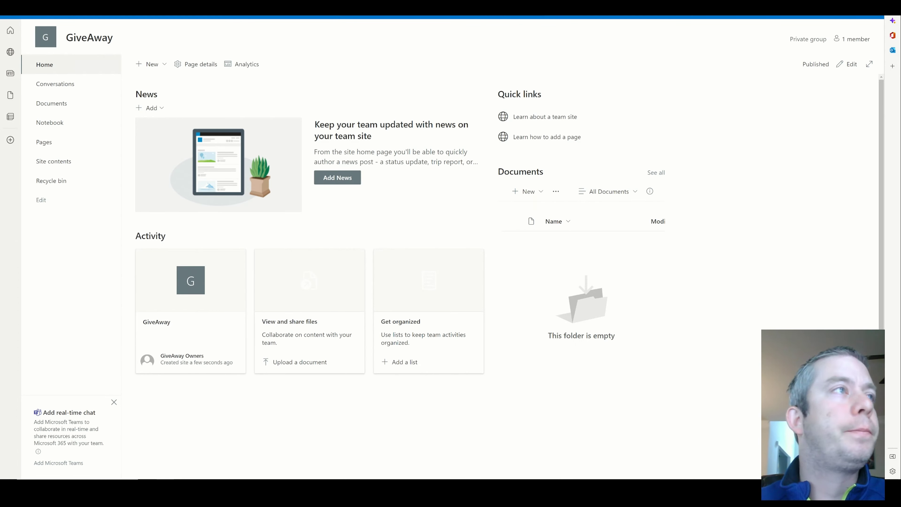
pyautogui.hotkey('ctrl', 'Tab')
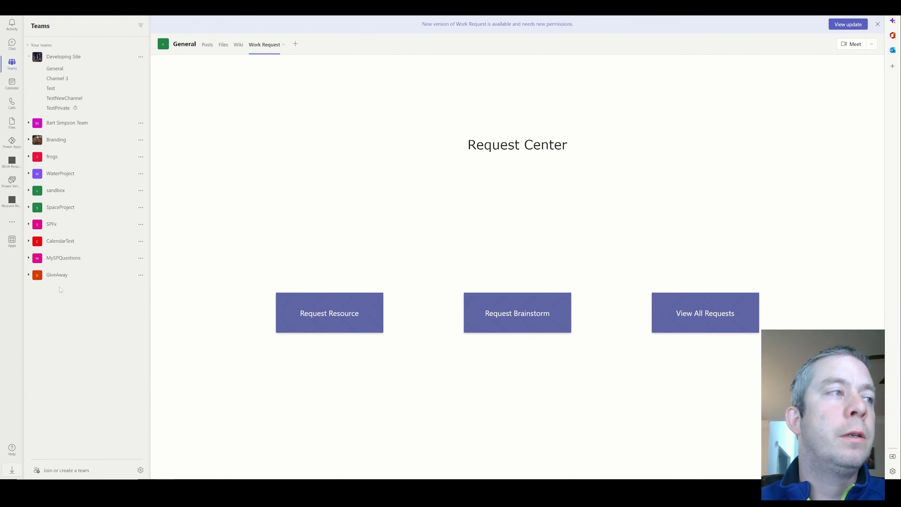
# Check the GiveAway team's General channel and its Files, then view its SharePoint site
pyautogui.click(60, 286)
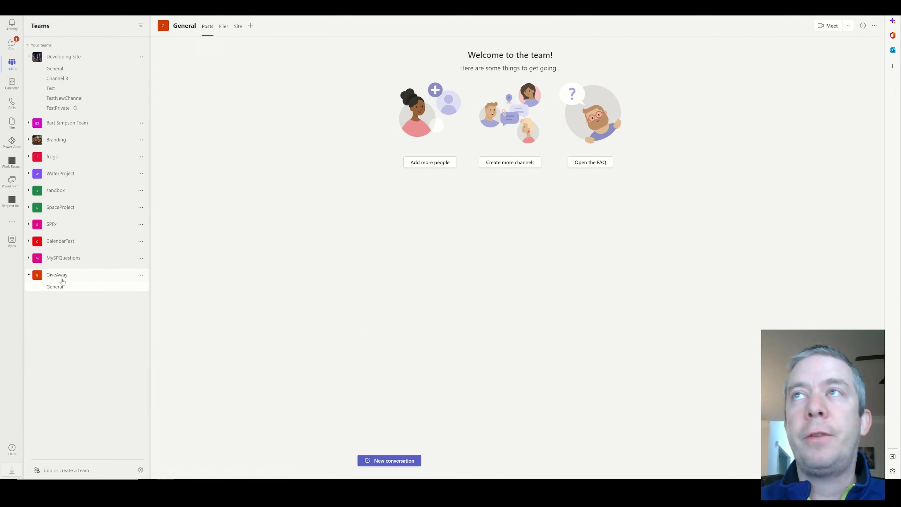
pyautogui.click(28, 57)
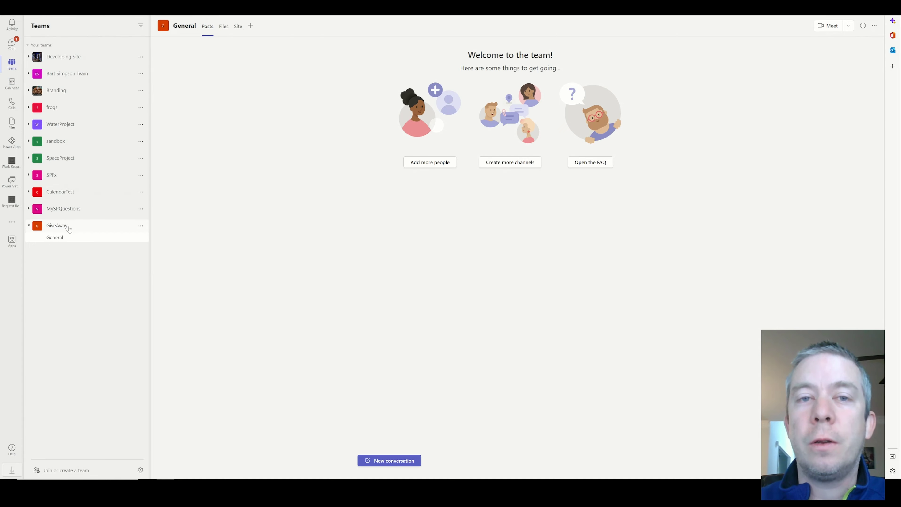
pyautogui.click(223, 27)
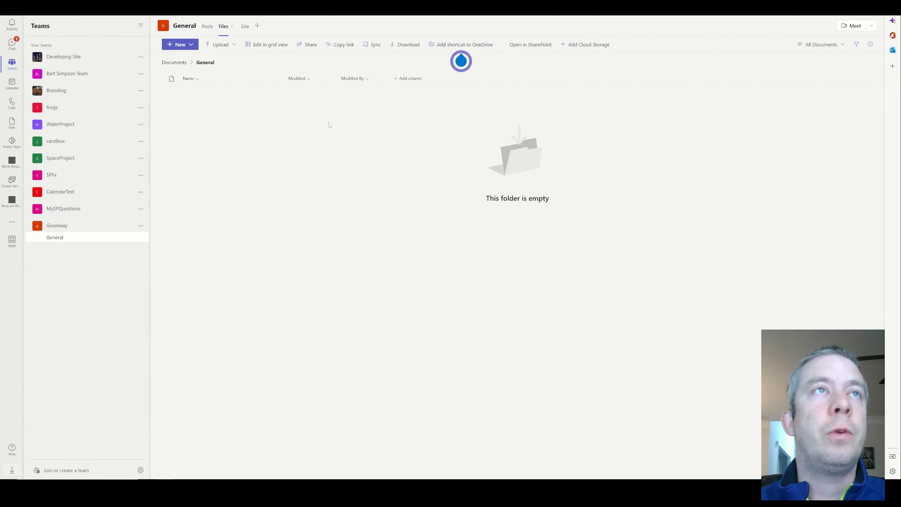
pyautogui.click(248, 30)
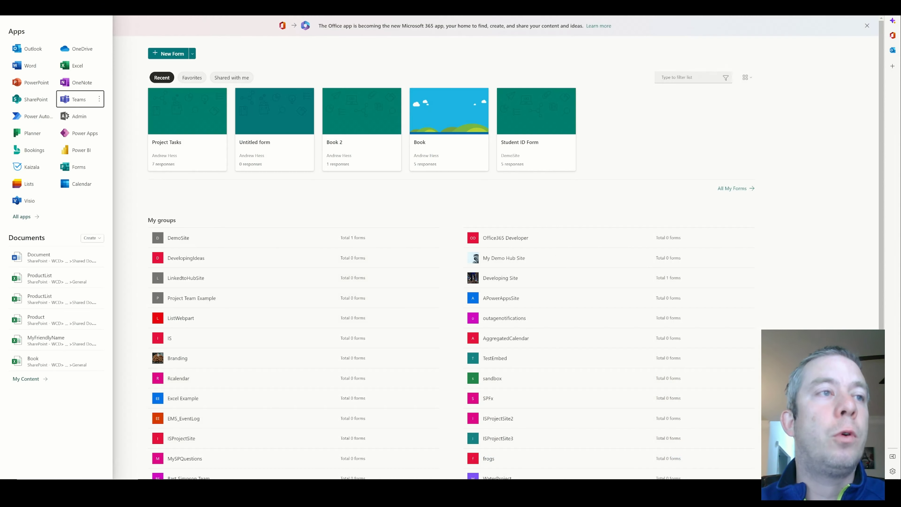
# Switch to Microsoft Forms and reload its home page
pyautogui.click(340, 201)
pyautogui.scroll(-3, 340, 201)
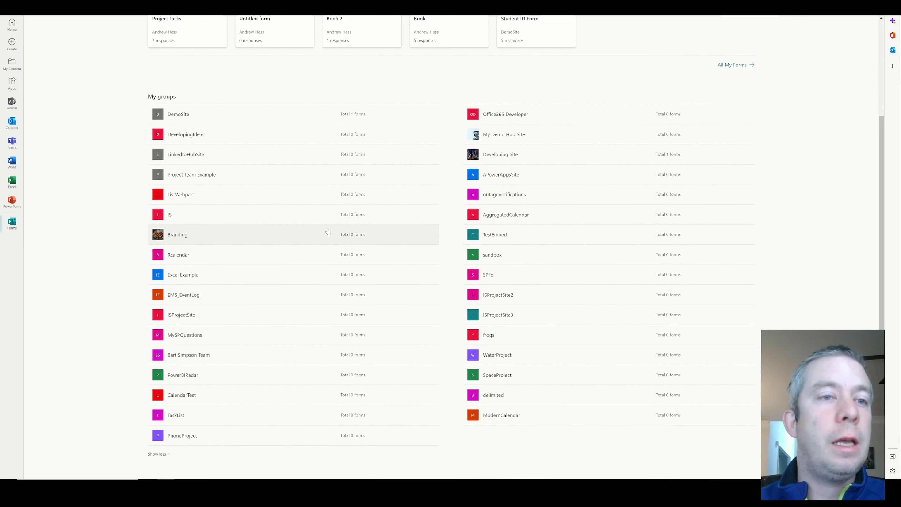
pyautogui.scroll(3, 130, 108)
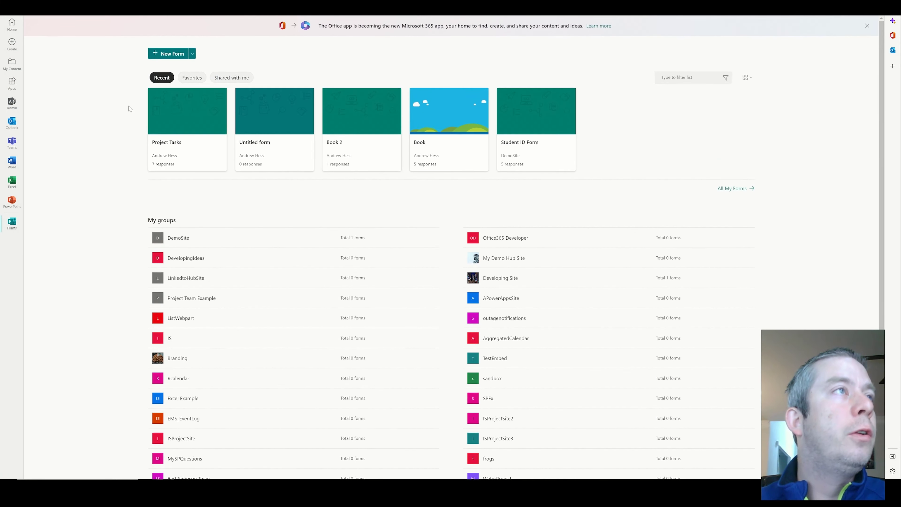
pyautogui.hotkey('ctrl', 'l')
pyautogui.press('Return')
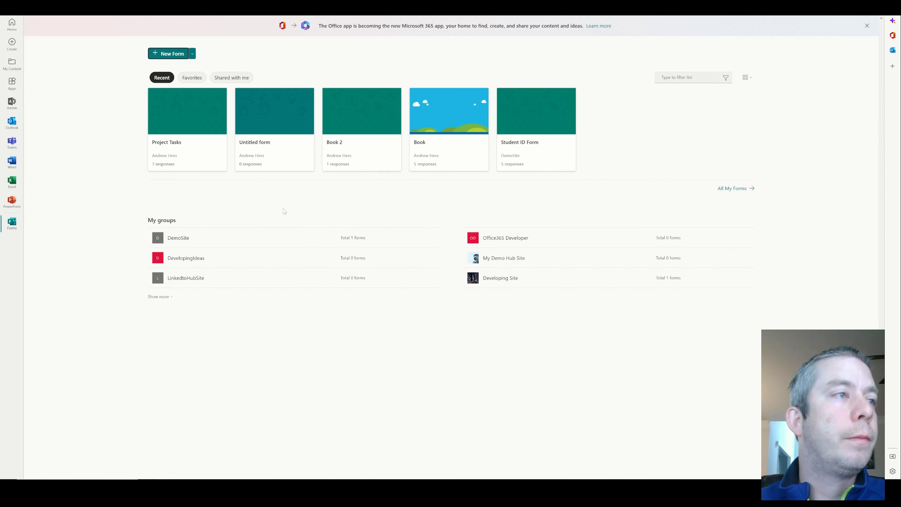
# Expand the full groups list and open the GiveAway group's forms
pyautogui.click(152, 300)
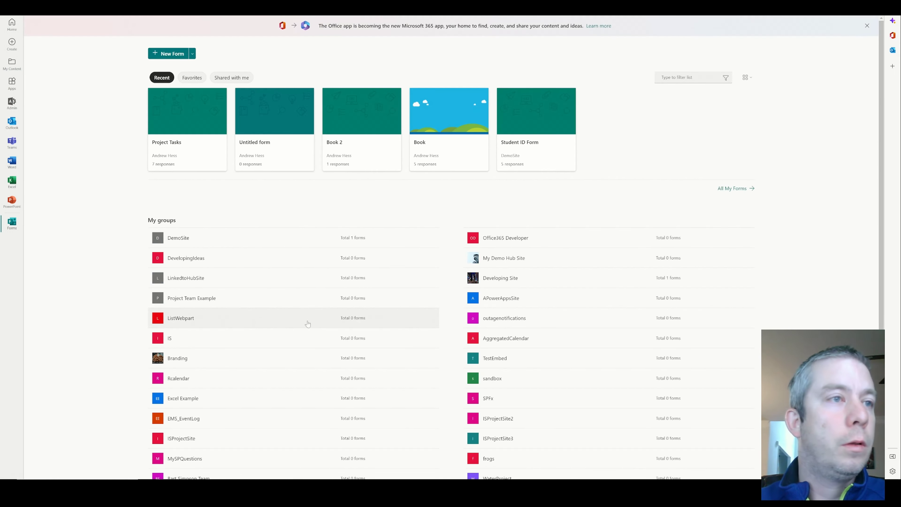
pyautogui.scroll(-3, 308, 323)
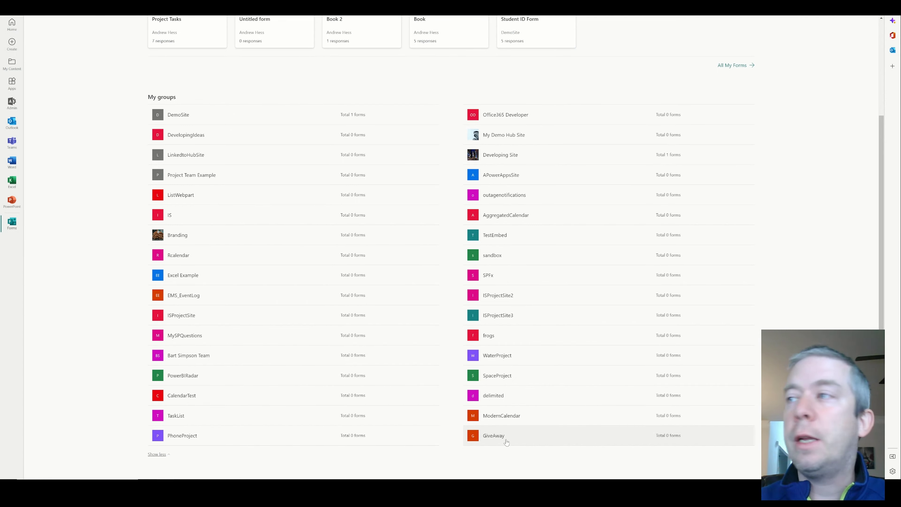
pyautogui.scroll(3, 500, 440)
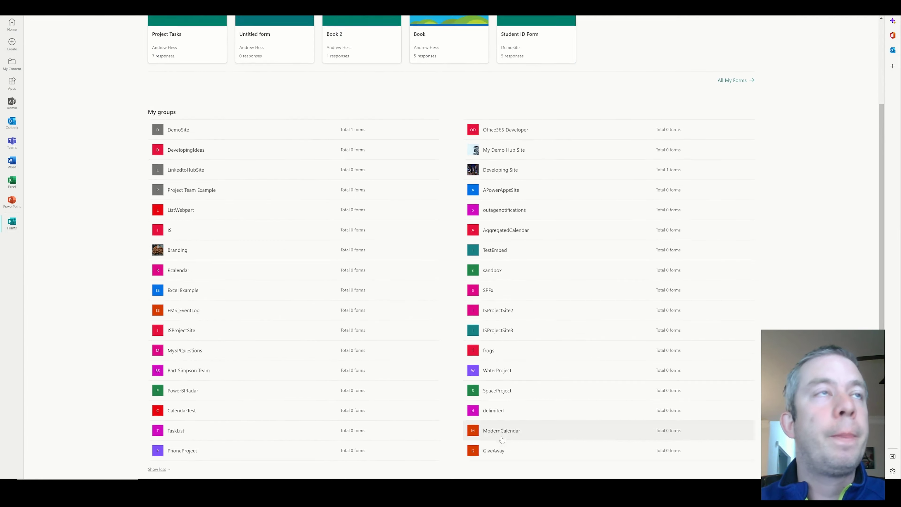
pyautogui.scroll(-3, 495, 435)
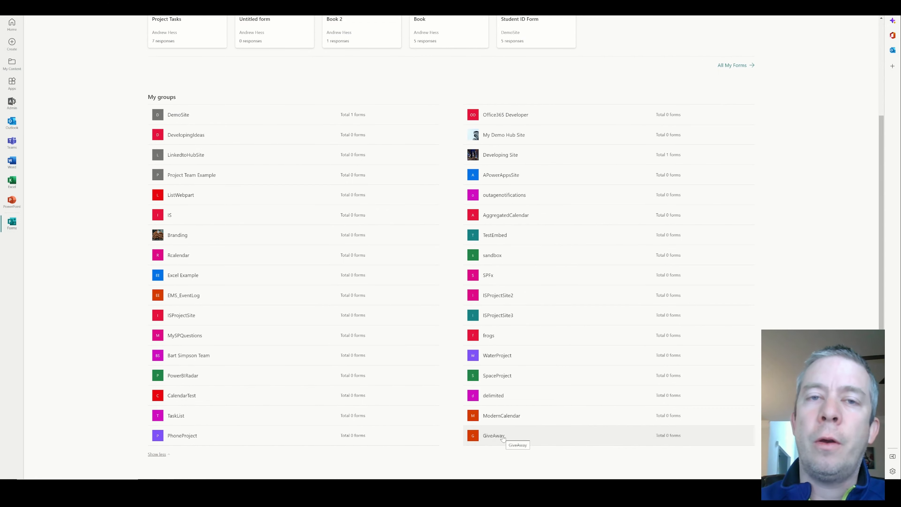
pyautogui.scroll(4, 503, 439)
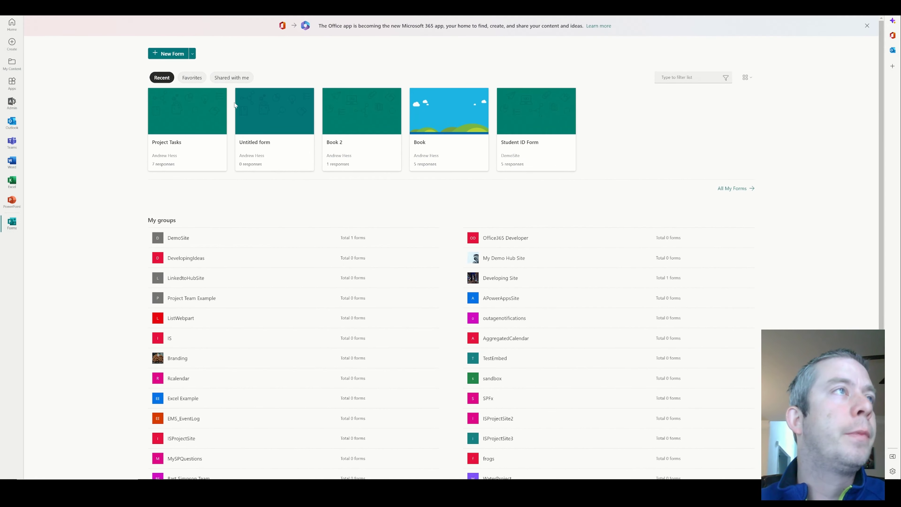
pyautogui.scroll(-1, 473, 329)
pyautogui.scroll(-2, 472, 329)
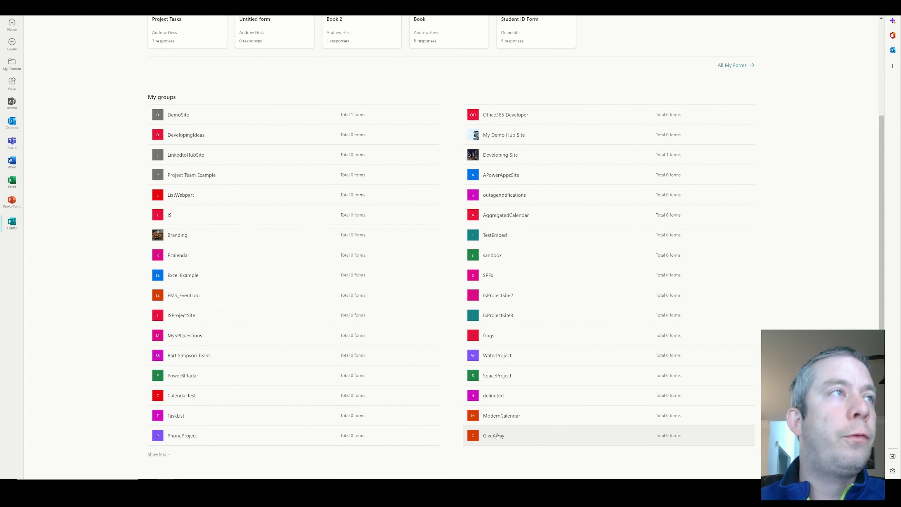
pyautogui.click(499, 435)
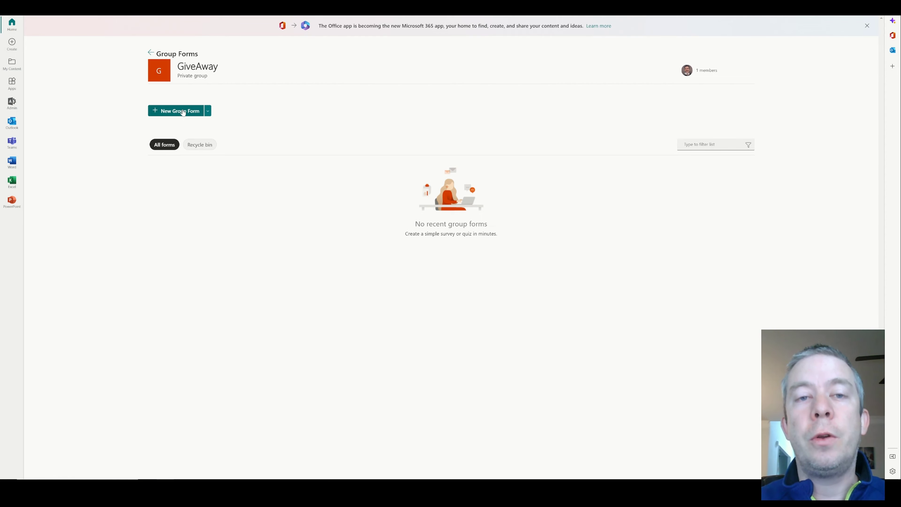
# Start a new GiveAway group form titled with the person's name plus 'Give Away Registration!'
pyautogui.click(183, 113)
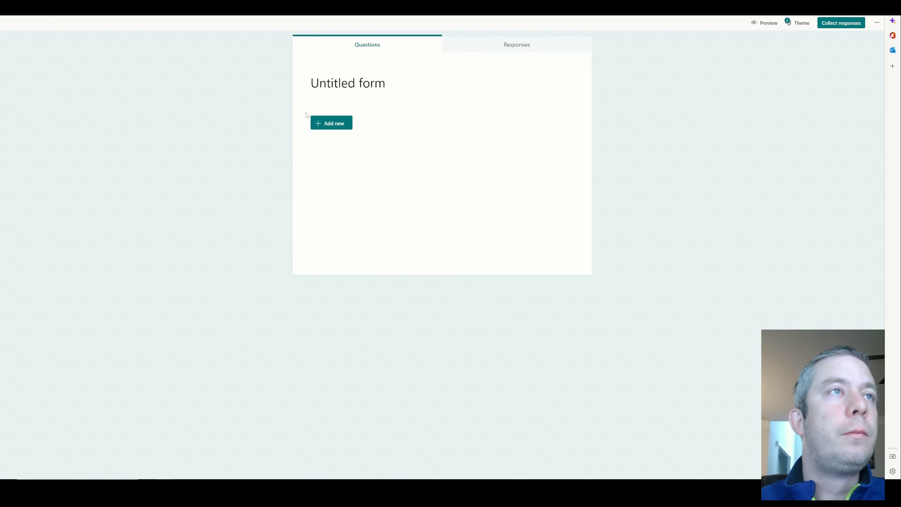
pyautogui.click(381, 91)
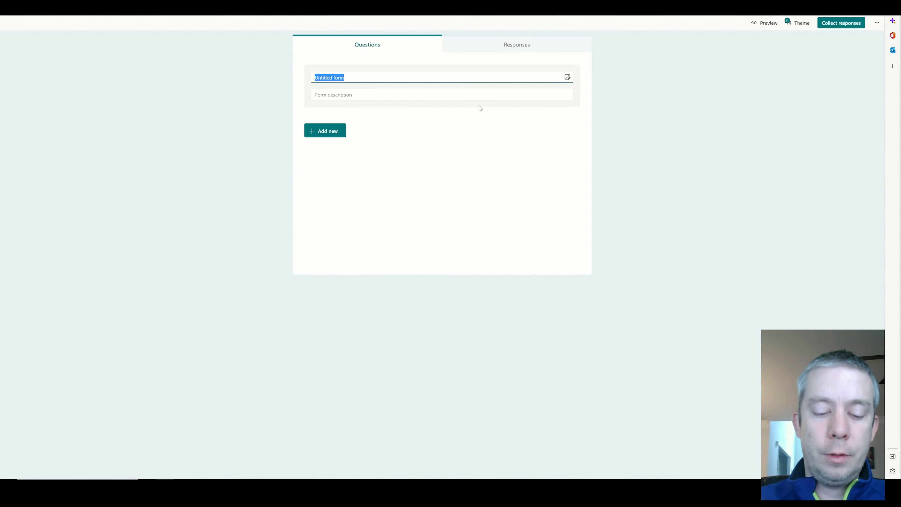
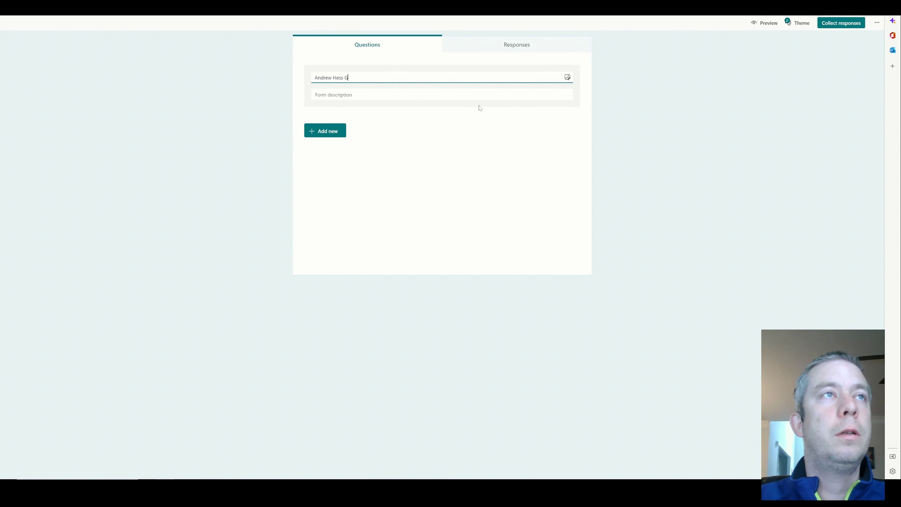
pyautogui.write('ive Away Registration!')
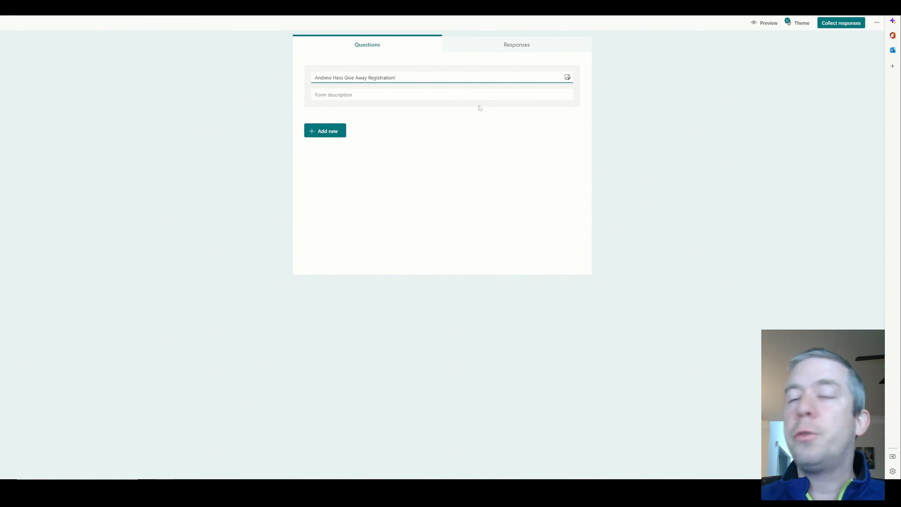
pyautogui.click(434, 196)
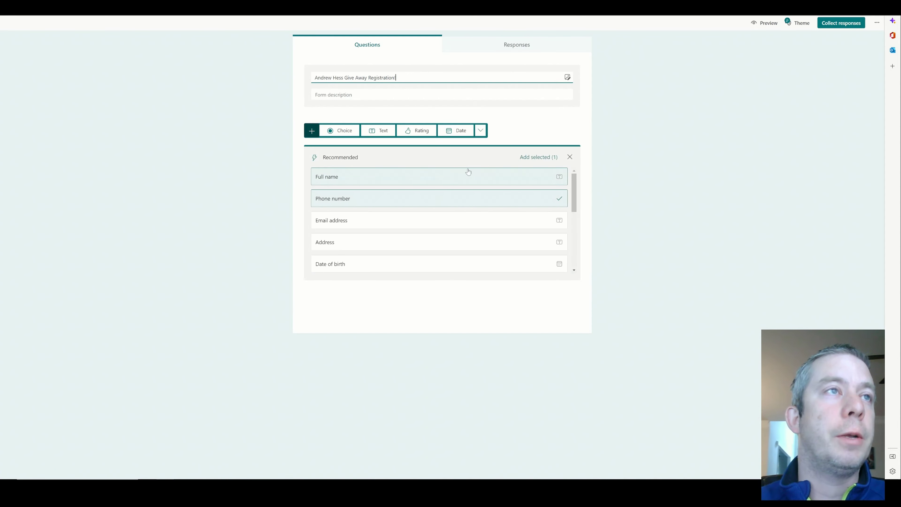
pyautogui.click(529, 125)
# Add a text question 1 titled 'What is your name?'
pyautogui.click(375, 189)
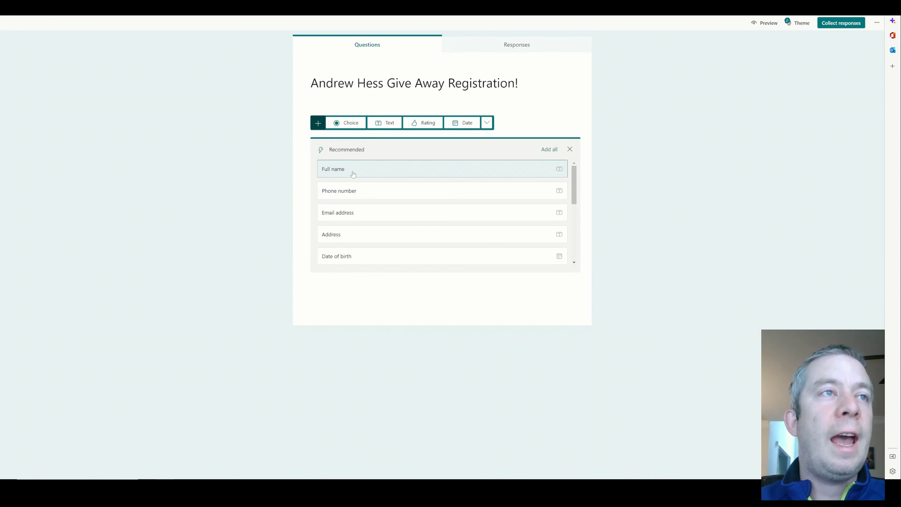
pyautogui.click(386, 123)
pyautogui.click(301, 130)
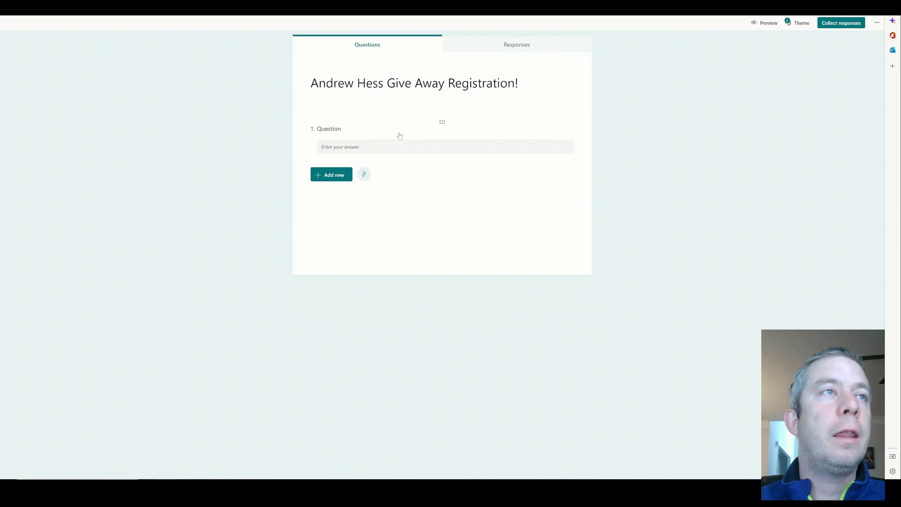
pyautogui.click(324, 136)
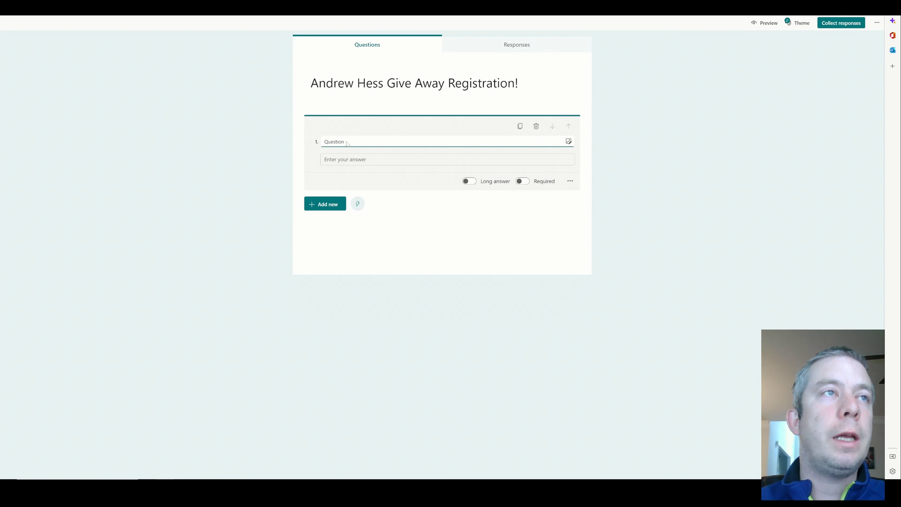
pyautogui.write('What is your')
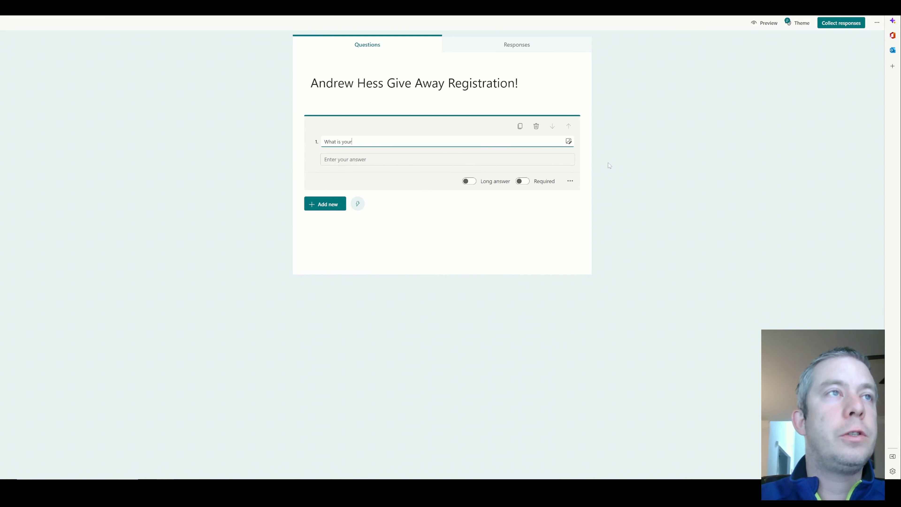
pyautogui.write(' name?')
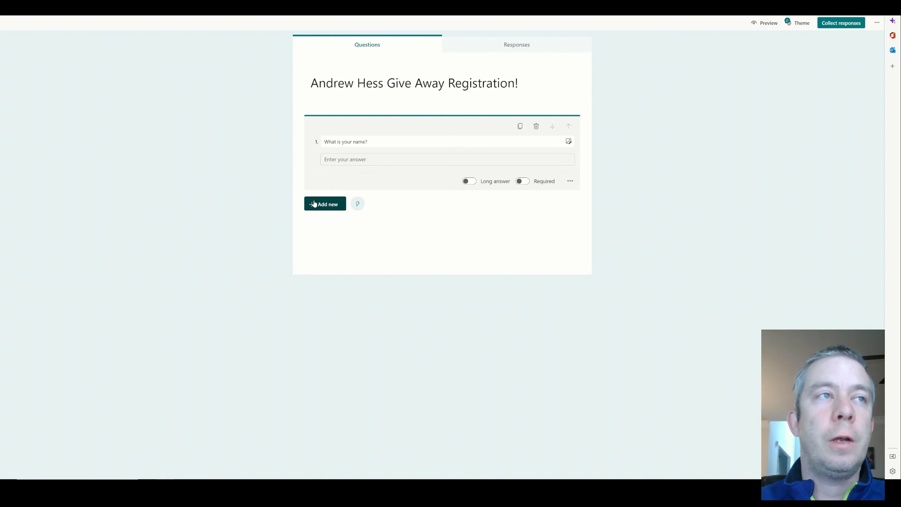
pyautogui.click(324, 204)
# Add text question 2, 'What is your email?', below the name question
pyautogui.click(378, 203)
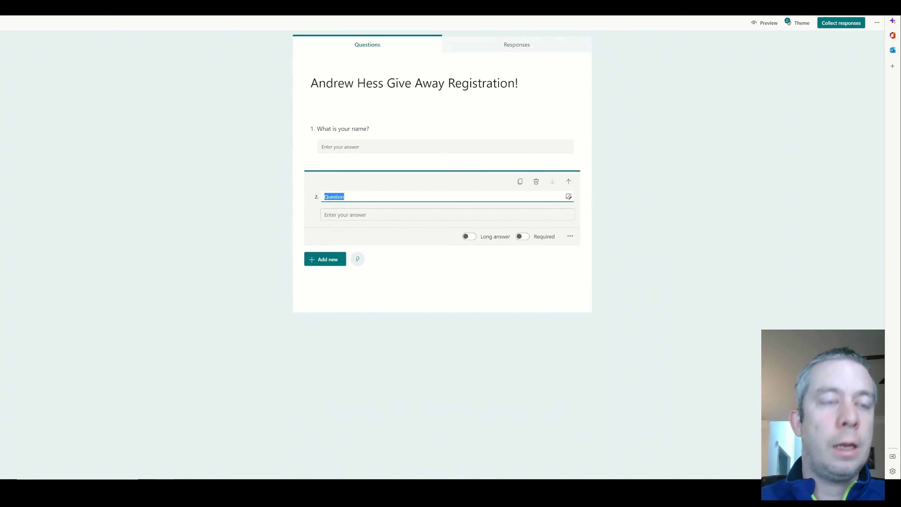
pyautogui.write('What is your email?')
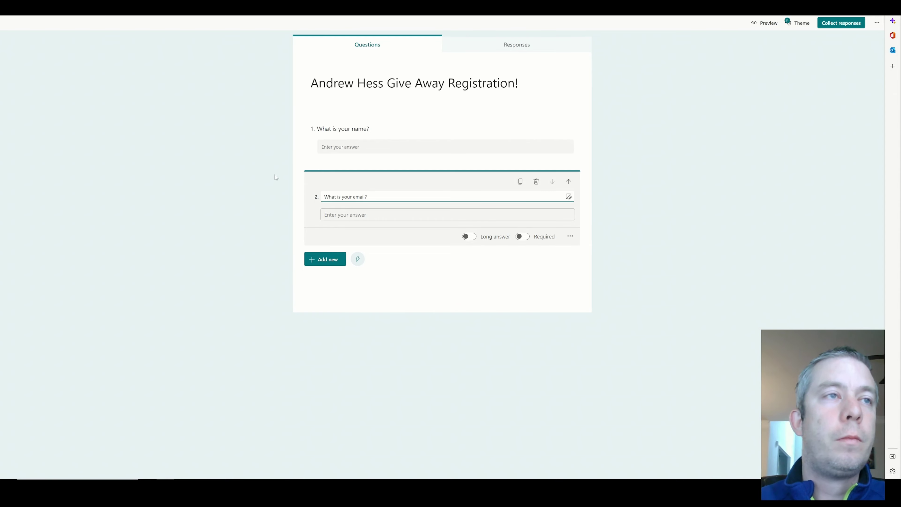
pyautogui.click(386, 303)
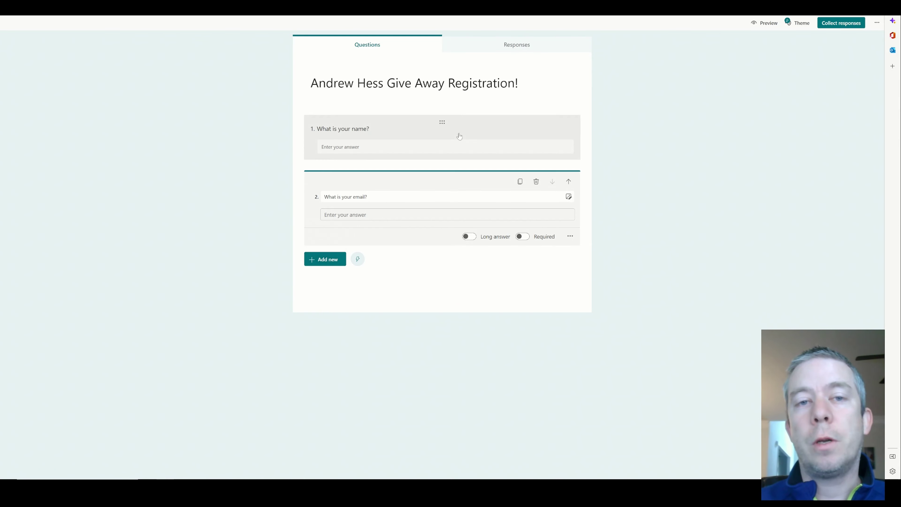
pyautogui.click(765, 205)
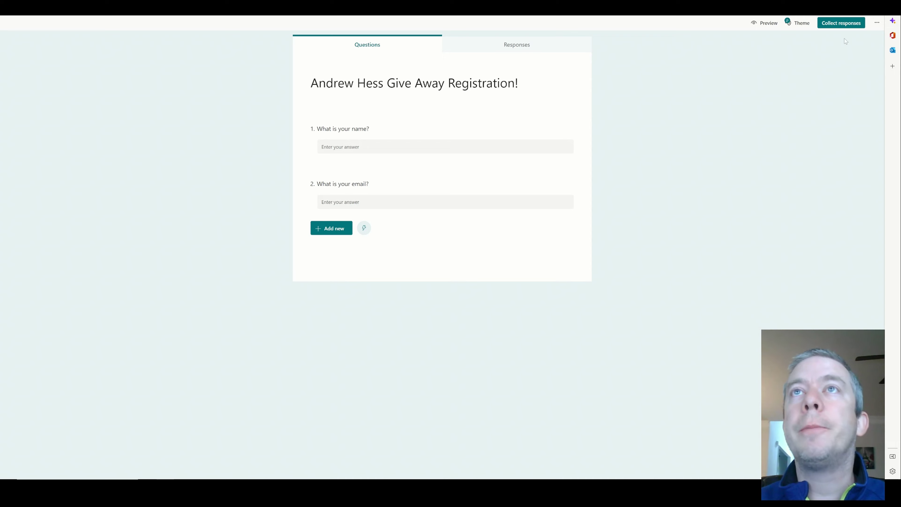
# In form Settings, choose Anyone can respond and enable receipt of responses after submission
pyautogui.click(877, 22)
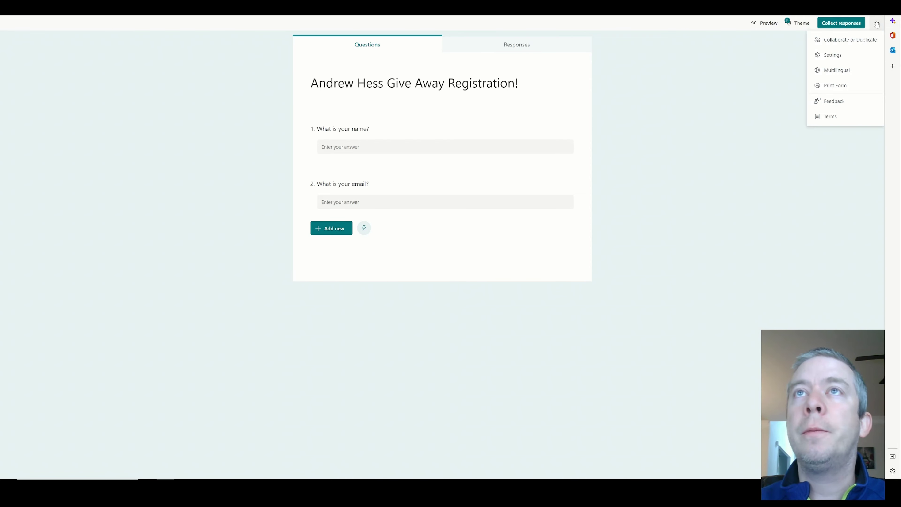
pyautogui.click(834, 57)
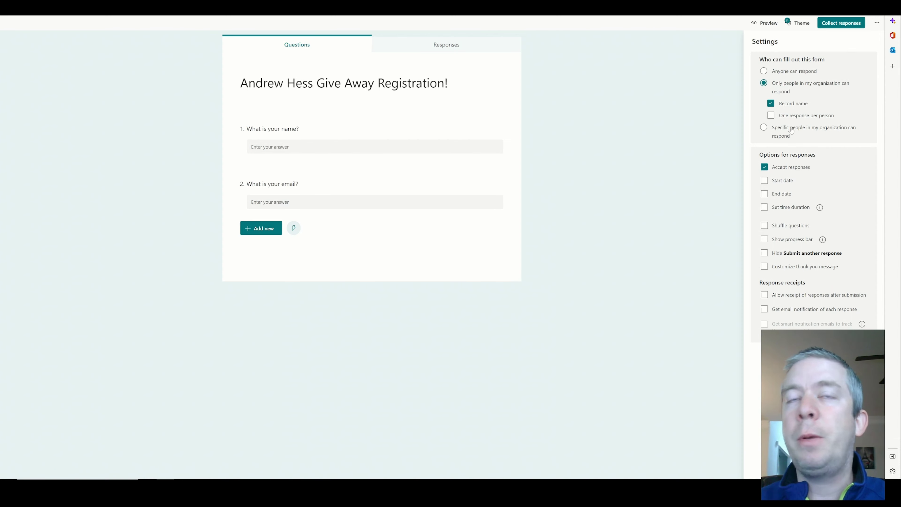
pyautogui.click(764, 72)
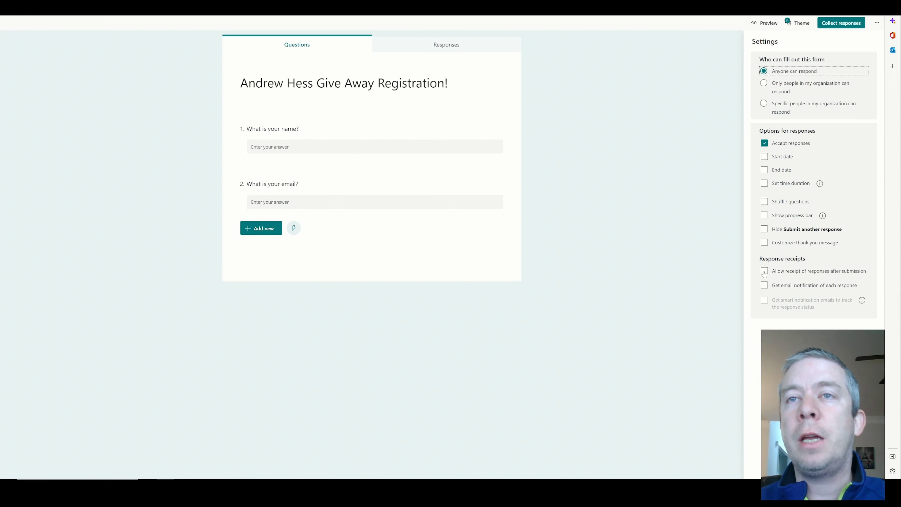
pyautogui.click(766, 272)
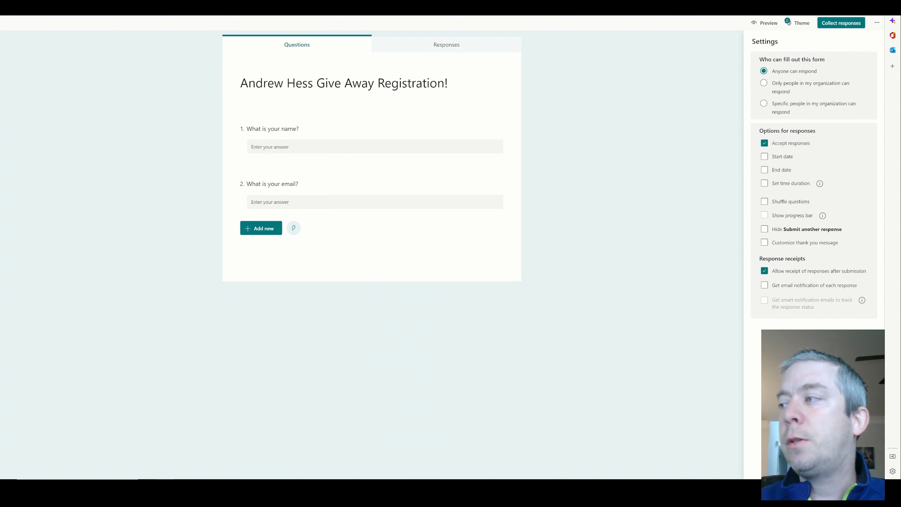
pyautogui.click(745, 177)
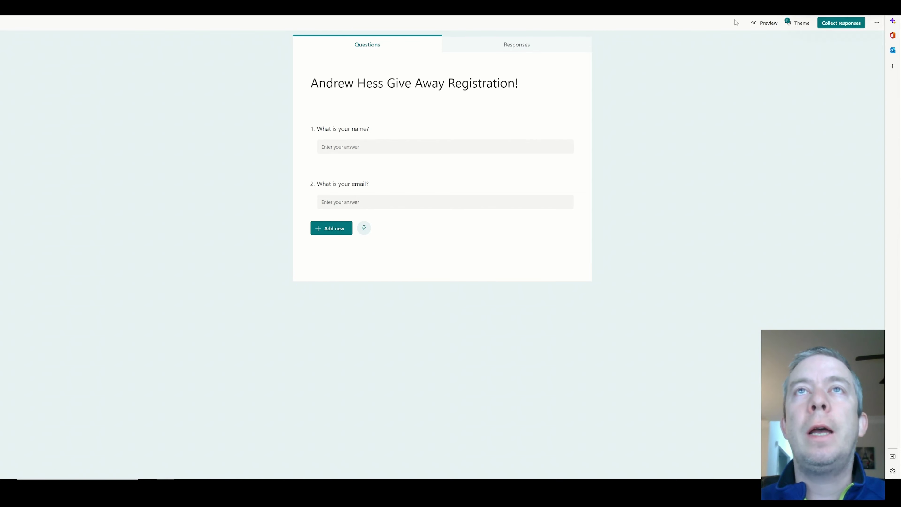
# In Preview, answer the name and email questions with a sample respondent's details and submit
pyautogui.click(764, 22)
pyautogui.click(561, 127)
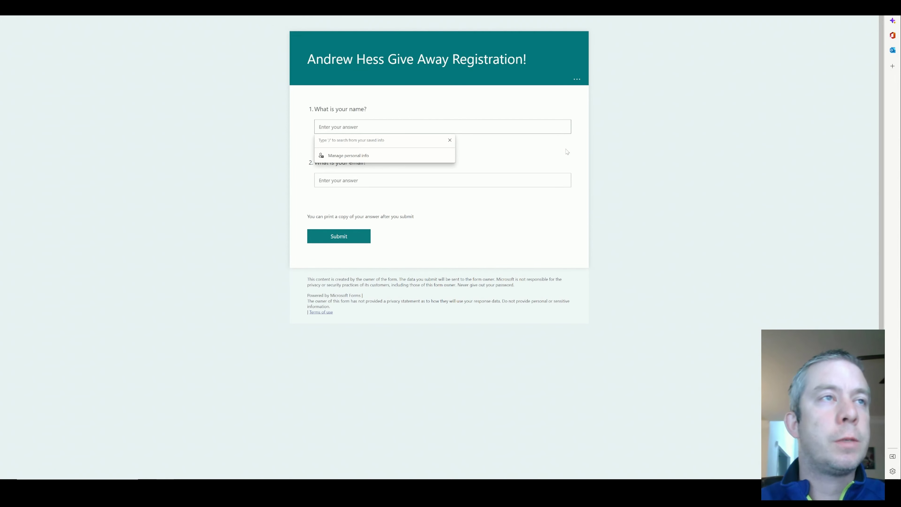
pyautogui.press('Tab')
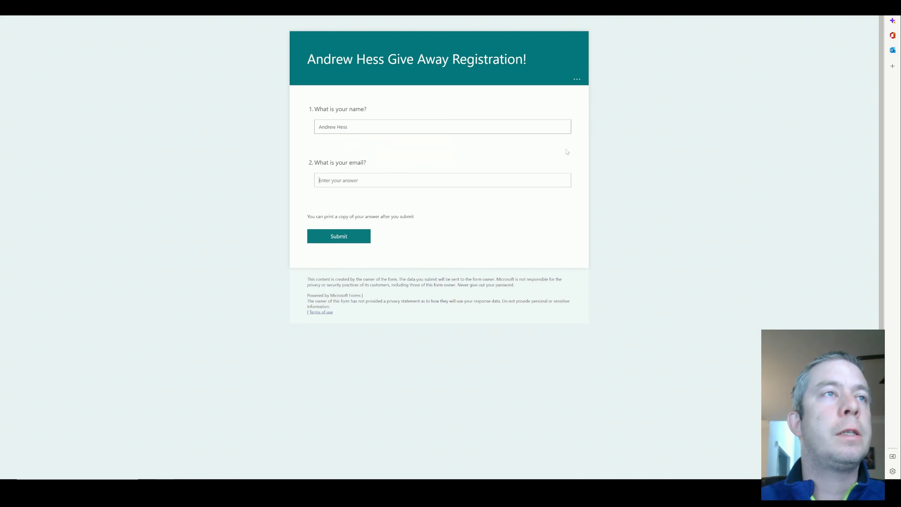
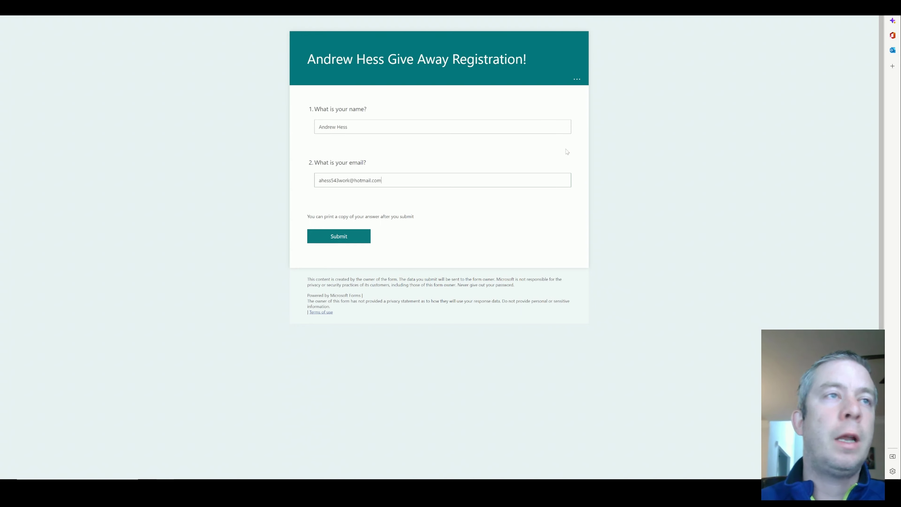
pyautogui.click(324, 237)
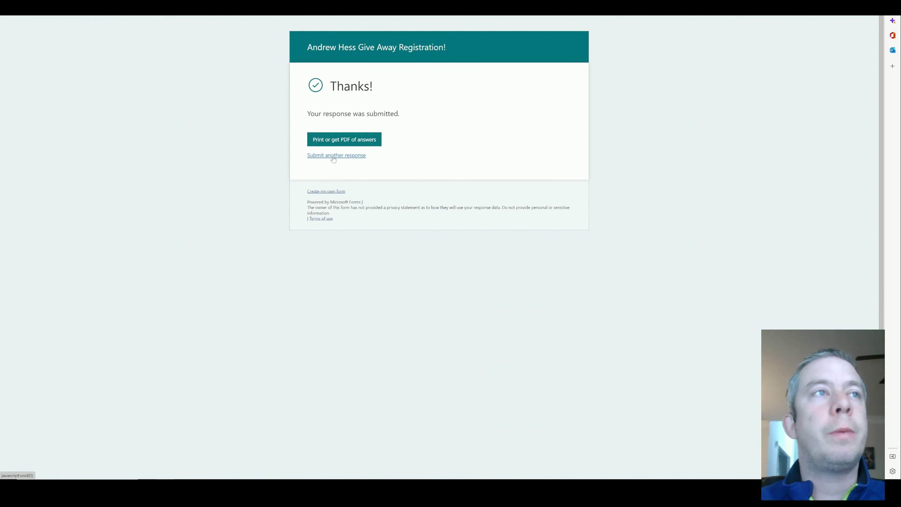
# Submit a second test response with a test e-mail address and 'ABC Name'
pyautogui.click(326, 156)
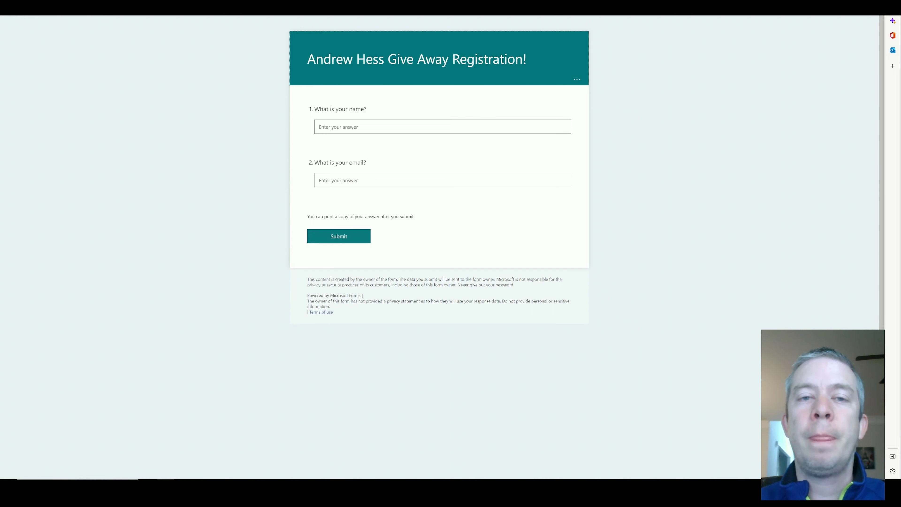
pyautogui.click(380, 124)
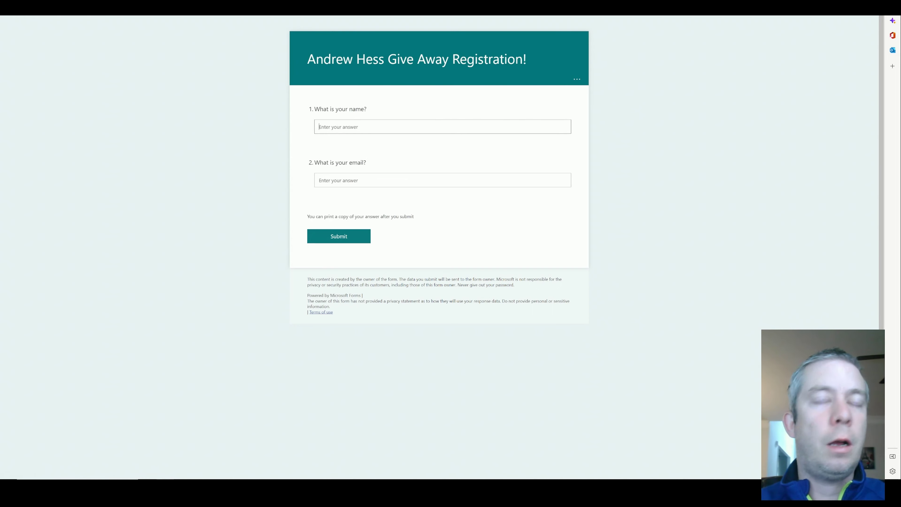
pyautogui.write('abc')
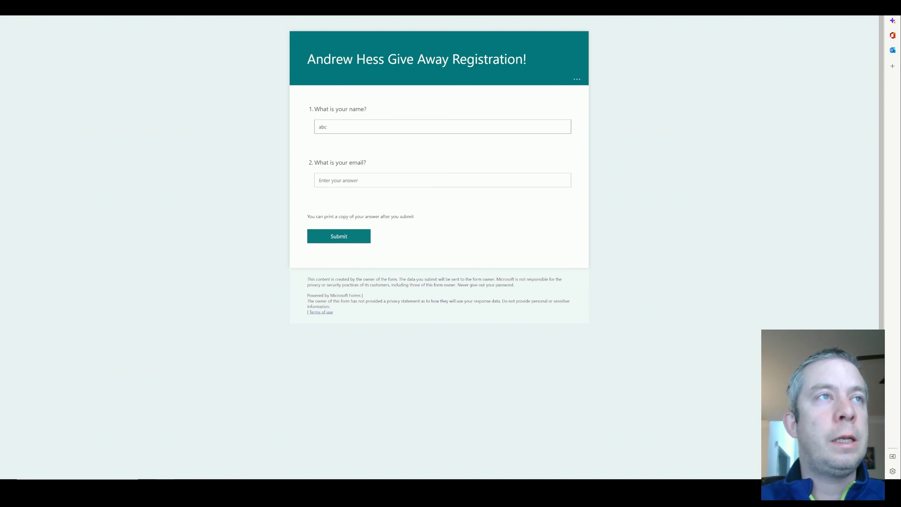
pyautogui.write('@test')
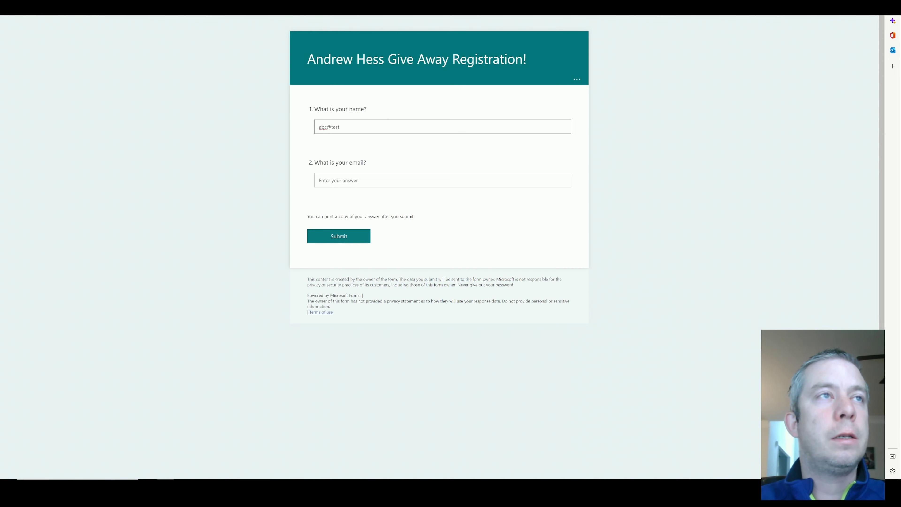
pyautogui.write('.com')
pyautogui.click(355, 180)
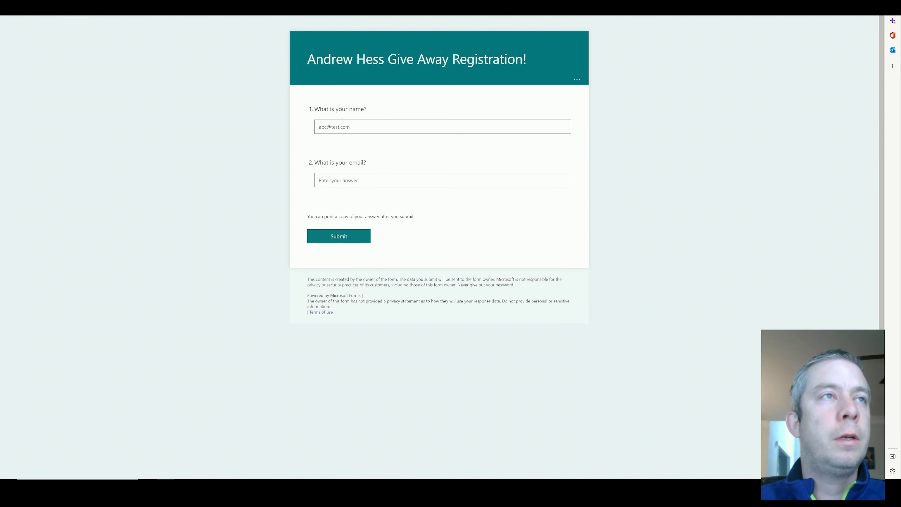
pyautogui.write('ABC Name')
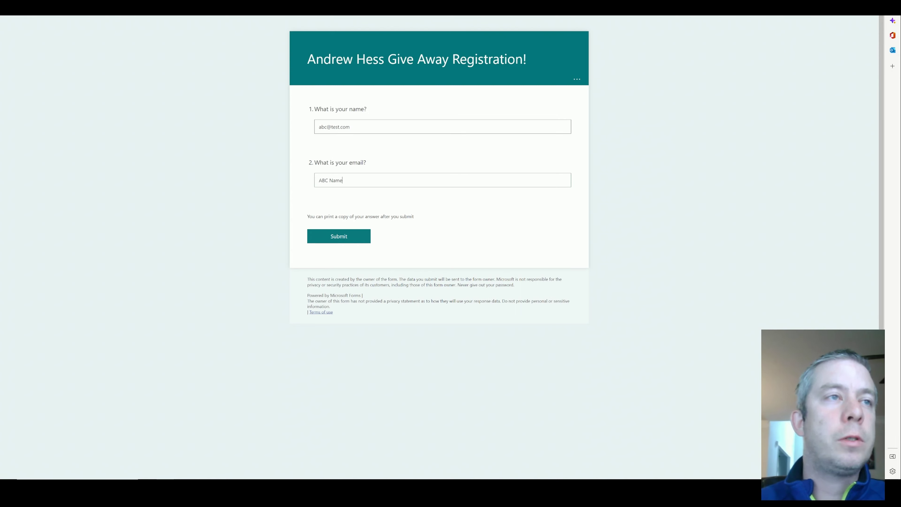
pyautogui.click(347, 237)
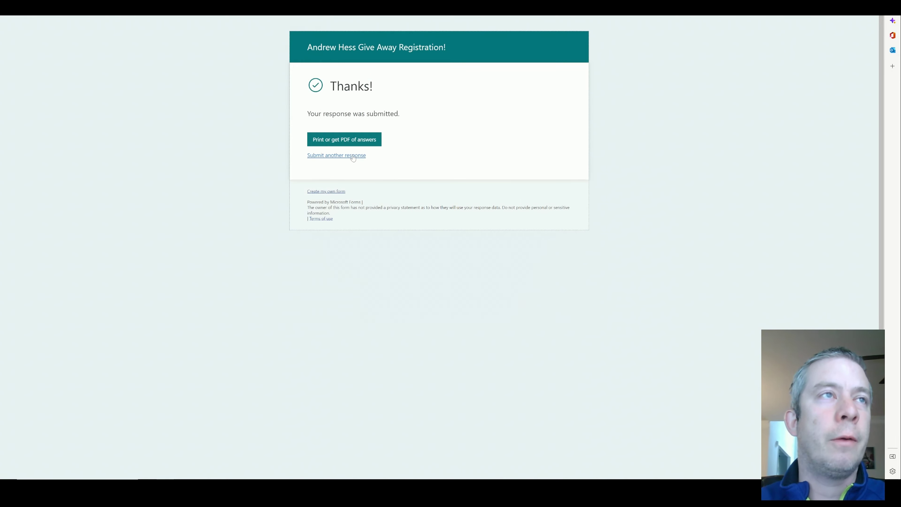
# Submit a third response with 'Even More' and 'Test Response', then begin another
pyautogui.click(337, 157)
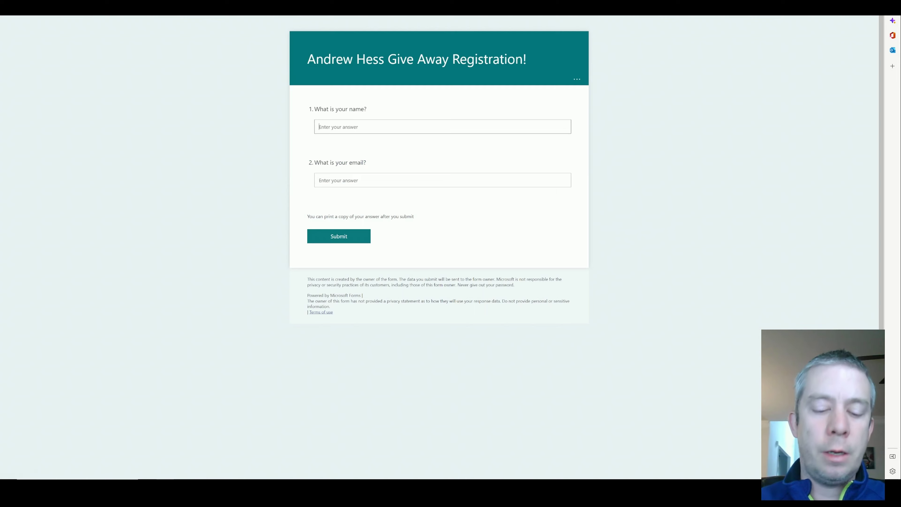
pyautogui.write('Even More')
pyautogui.press('Tab')
pyautogui.write('Test Response')
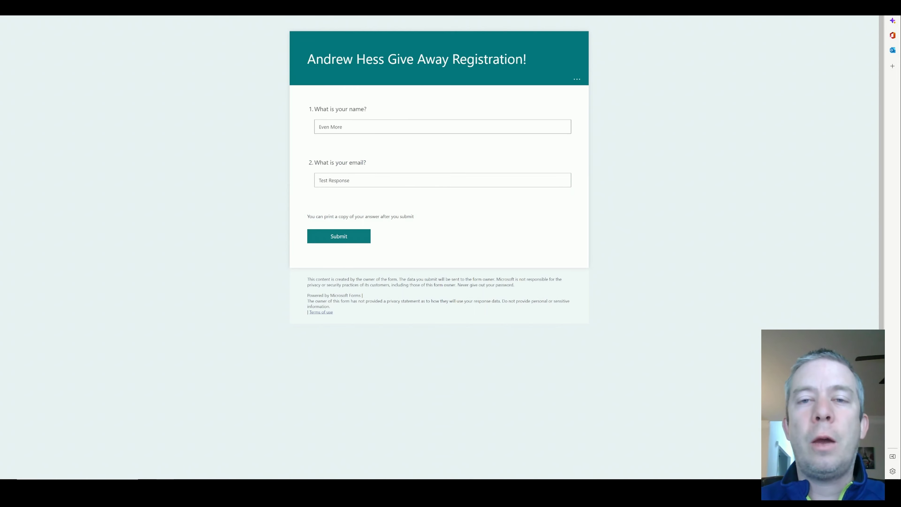
pyautogui.click(337, 236)
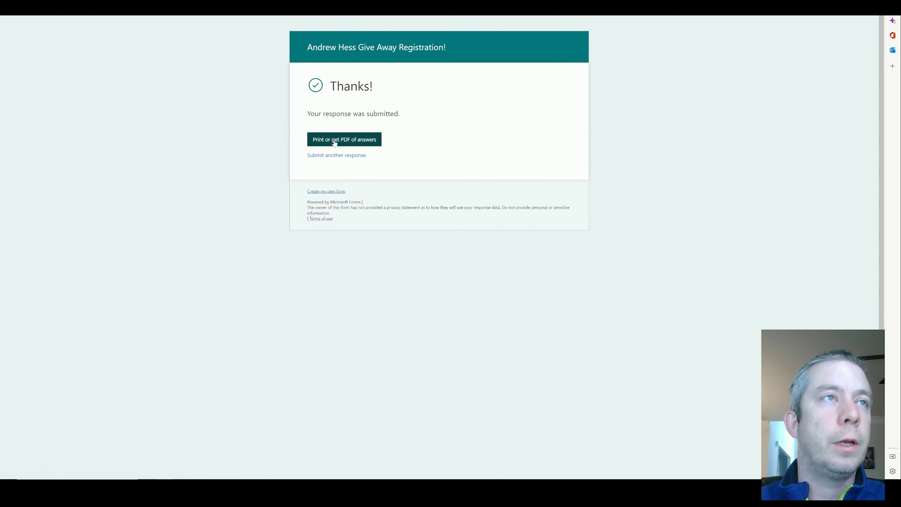
pyautogui.click(336, 155)
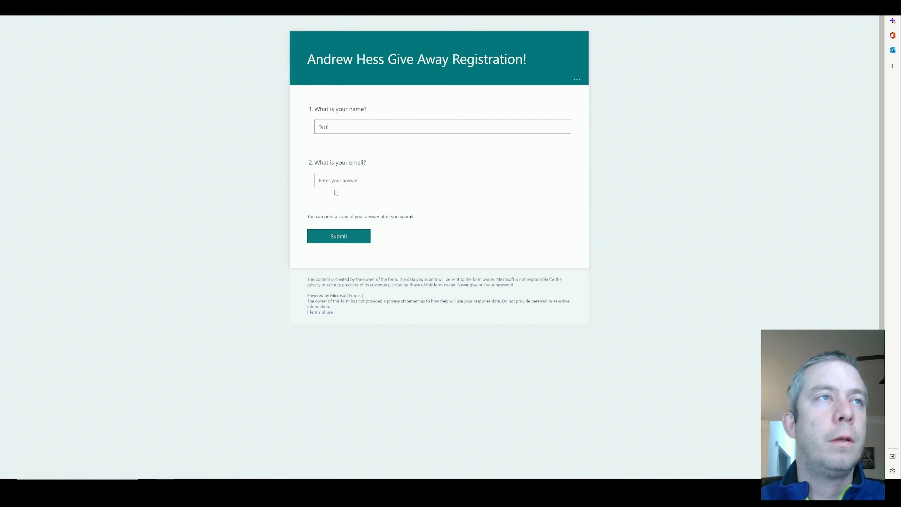